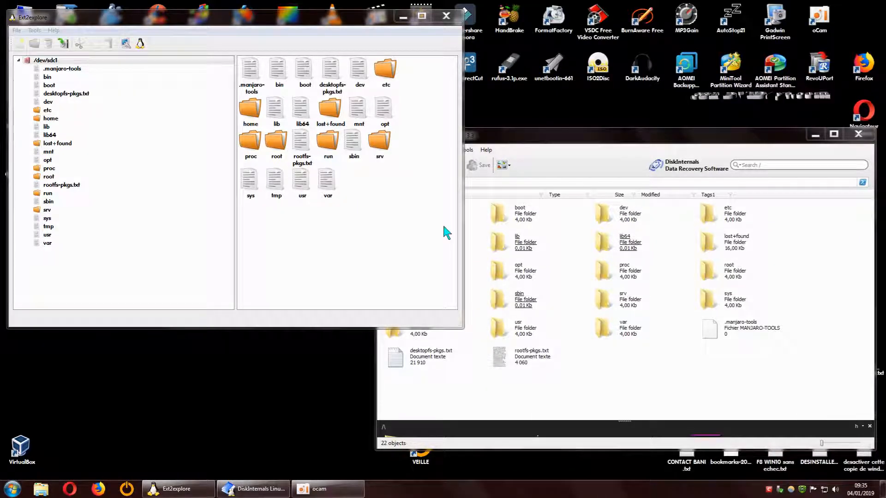
pyautogui.moveTo(206, 20); pyautogui.dragTo(253, 41)
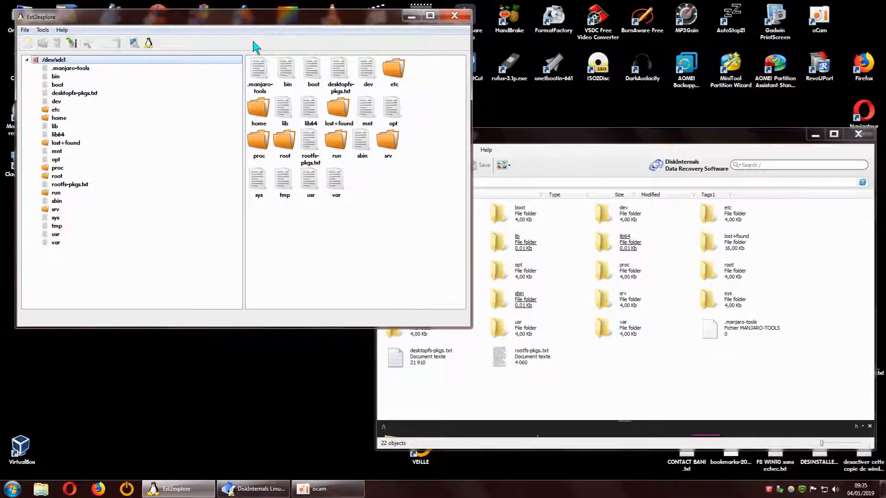
pyautogui.click(602, 141)
pyautogui.click(277, 19)
pyautogui.click(550, 143)
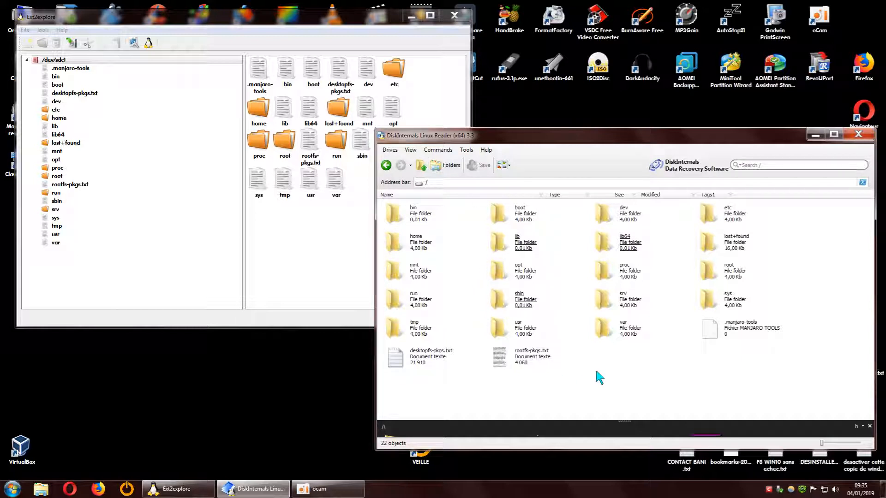
pyautogui.click(287, 20)
pyautogui.moveTo(287, 21); pyautogui.dragTo(293, 16)
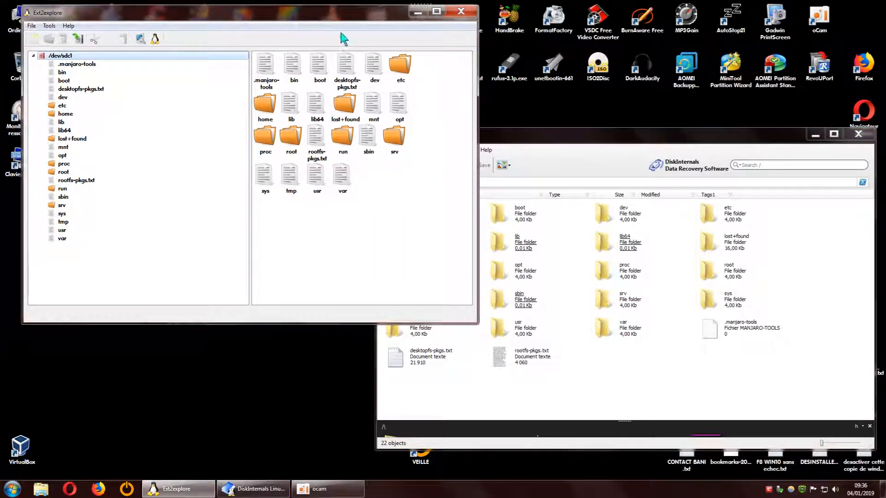
pyautogui.click(550, 130)
pyautogui.moveTo(550, 130); pyautogui.dragTo(544, 125)
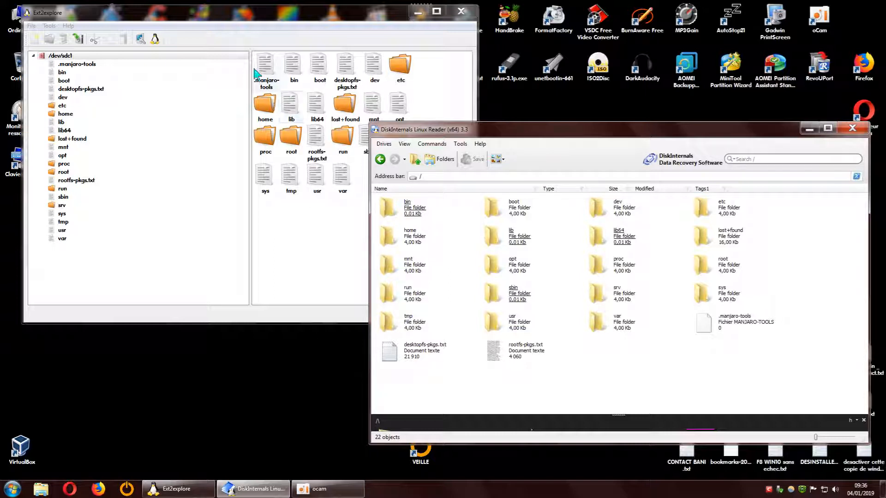
pyautogui.moveTo(307, 18); pyautogui.dragTo(297, 20)
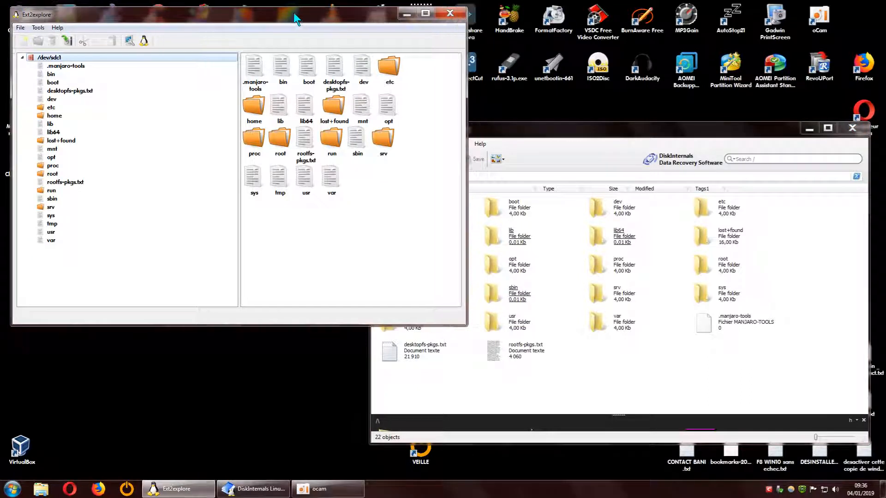
# - Switch to DiskInternals Linux Reader, return to the drive list and open the 100,27 Gb Linux Ext partition
pyautogui.click(571, 135)
pyautogui.moveTo(575, 134); pyautogui.dragTo(624, 171)
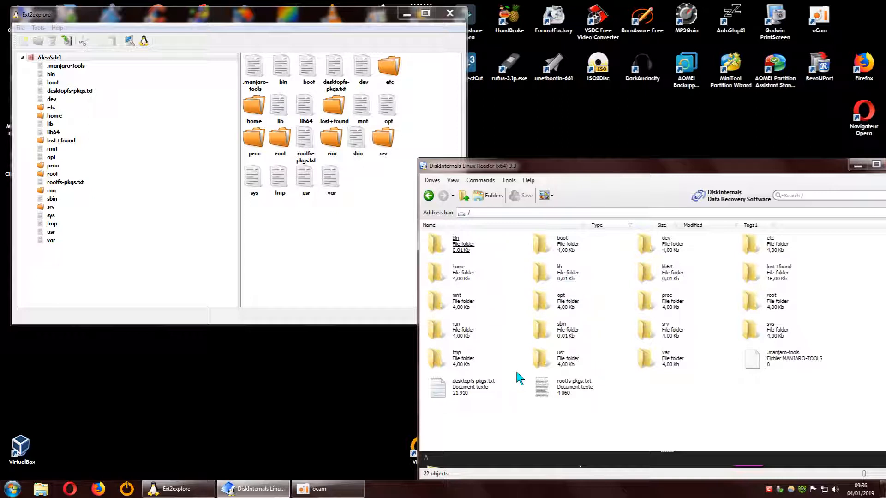
pyautogui.click(428, 195)
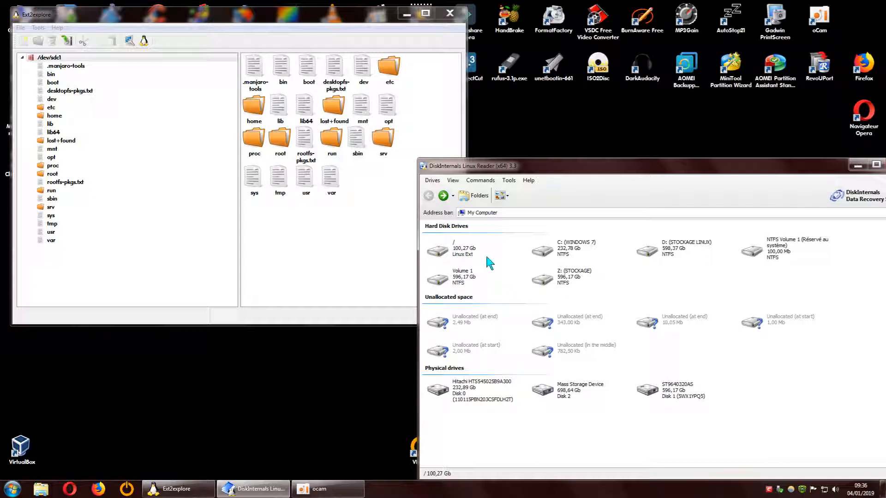
pyautogui.rightClick(463, 256)
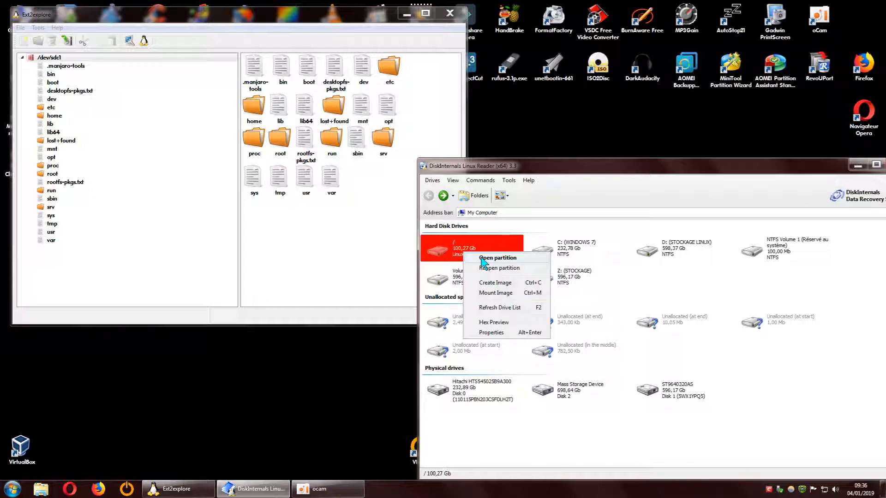
pyautogui.click(498, 258)
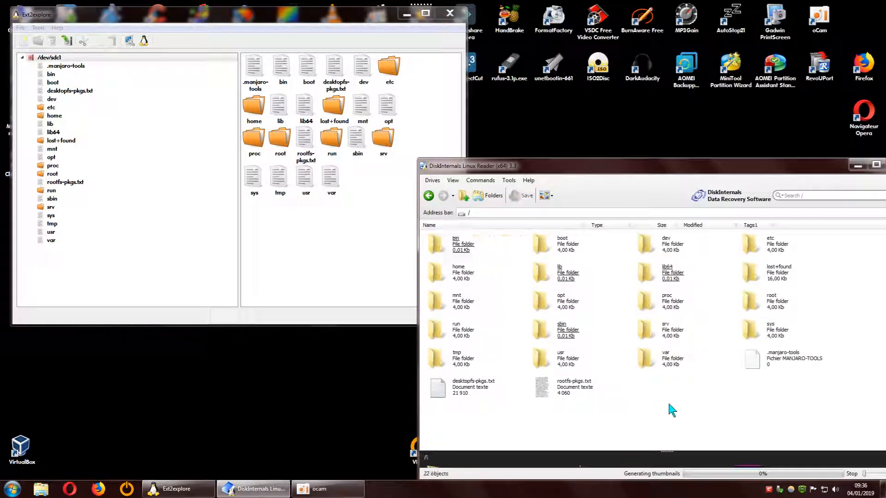
# - Switch to Ext2explore, then collapse and re-expand the /dev/sdc1 tree to review its root entries
pyautogui.click(24, 59)
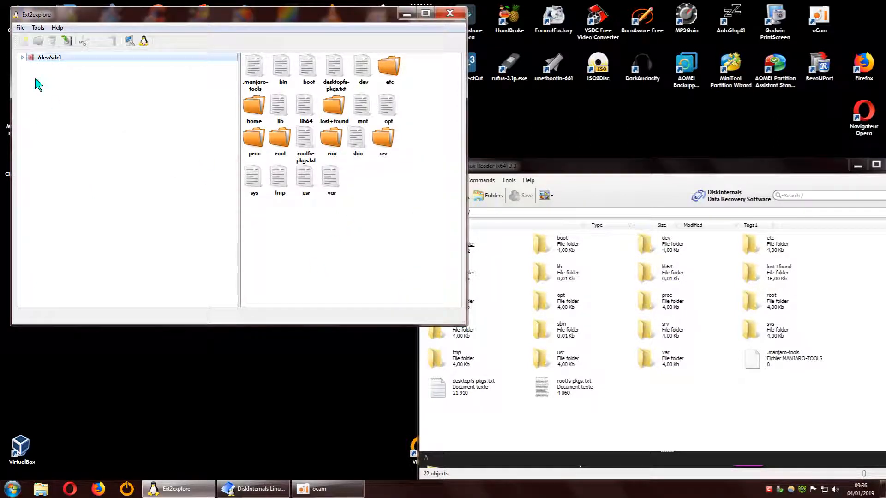
pyautogui.click(22, 59)
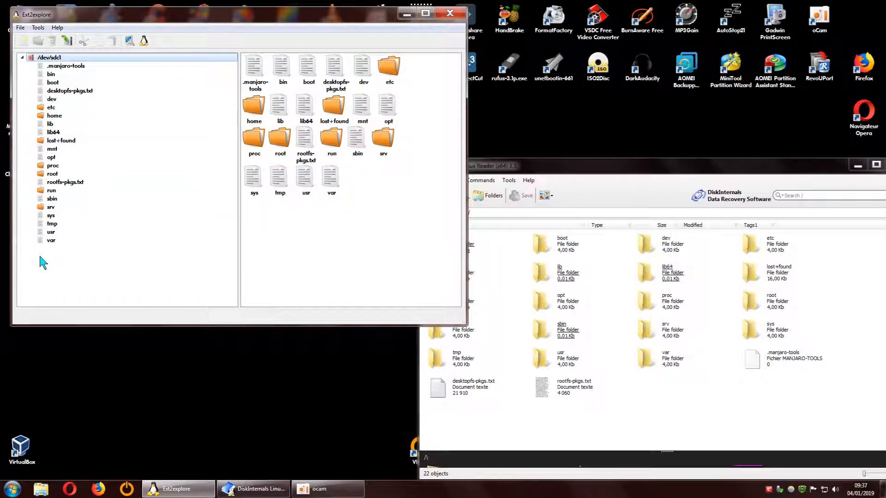
pyautogui.click(45, 166)
pyautogui.click(46, 174)
pyautogui.click(134, 240)
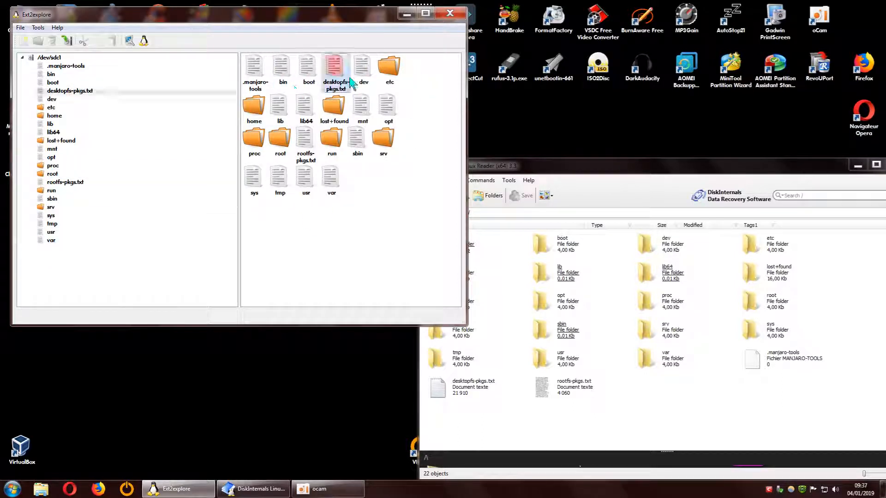
pyautogui.click(633, 169)
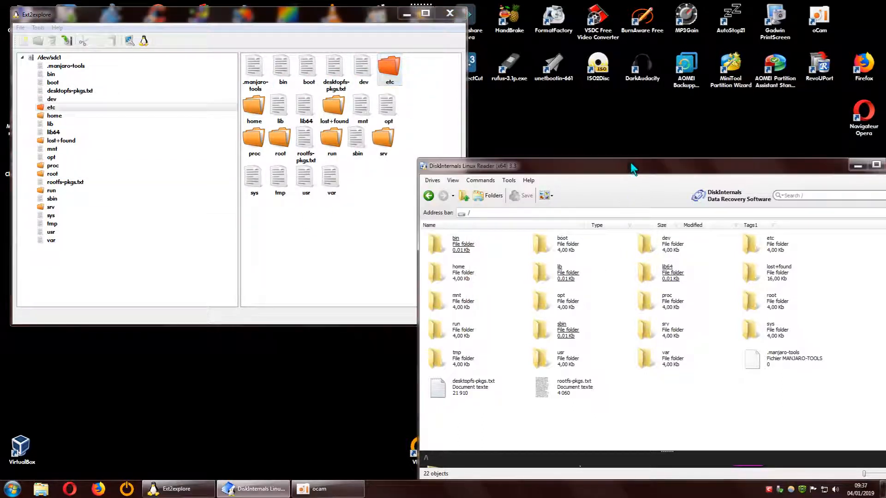
pyautogui.moveTo(598, 170); pyautogui.dragTo(576, 159)
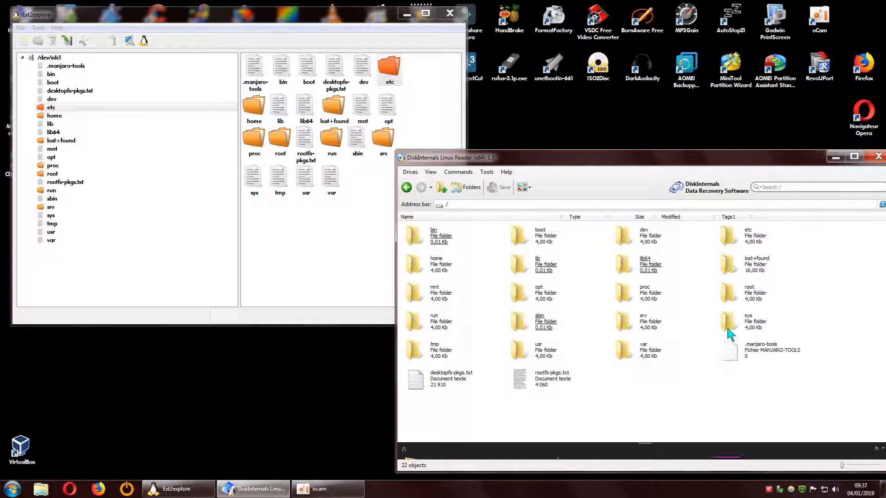
pyautogui.click(315, 251)
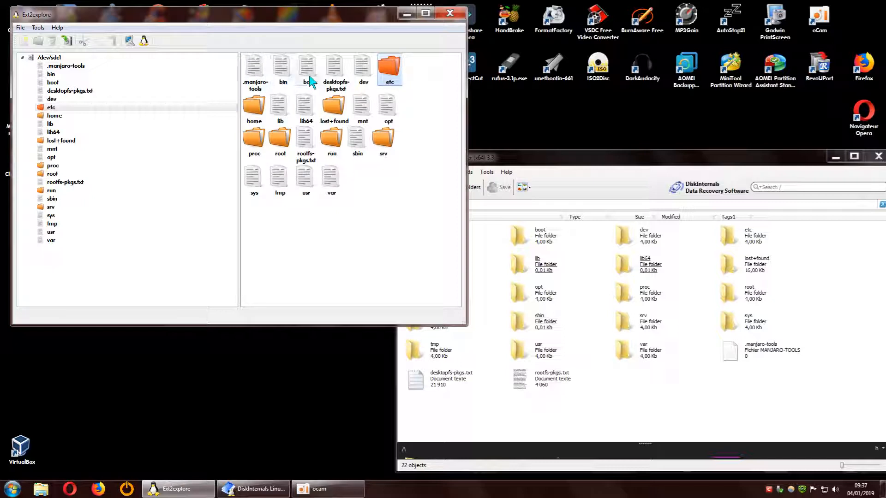
pyautogui.click(616, 170)
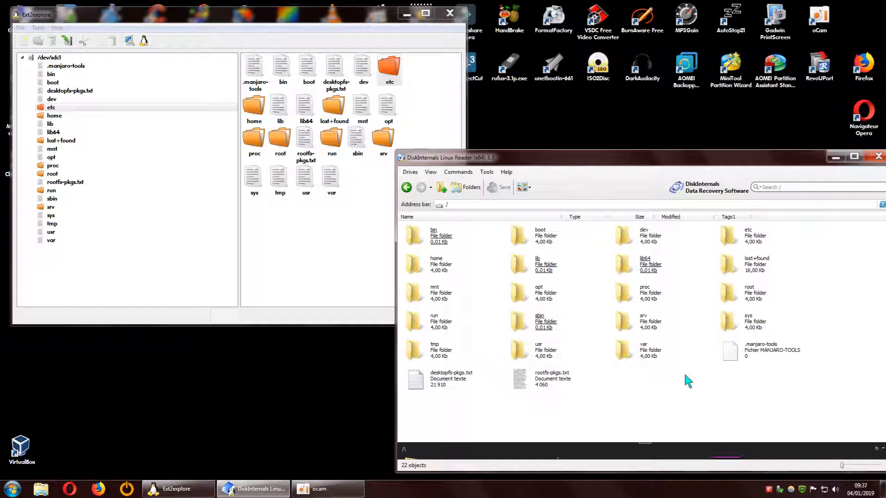
# - Select .manjaro-tools in Linux Reader and inspect the same file's general properties in Ext2explore
pyautogui.click(766, 357)
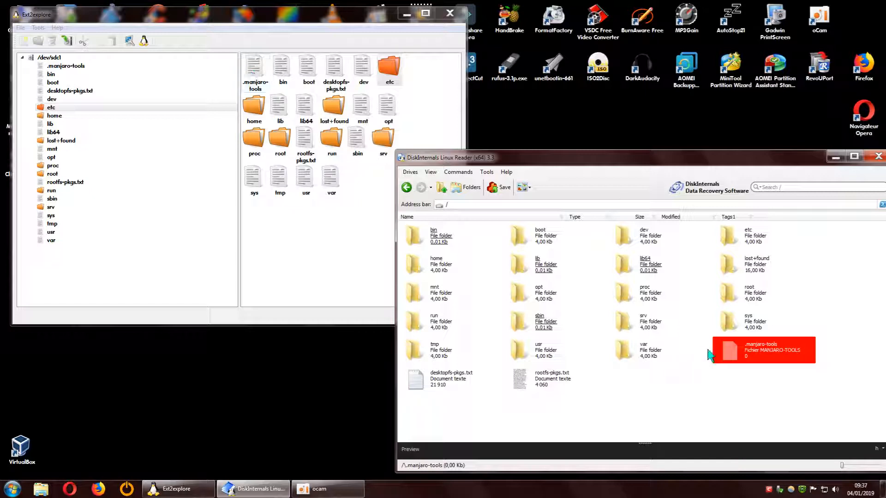
pyautogui.click(253, 74)
pyautogui.rightClick(254, 76)
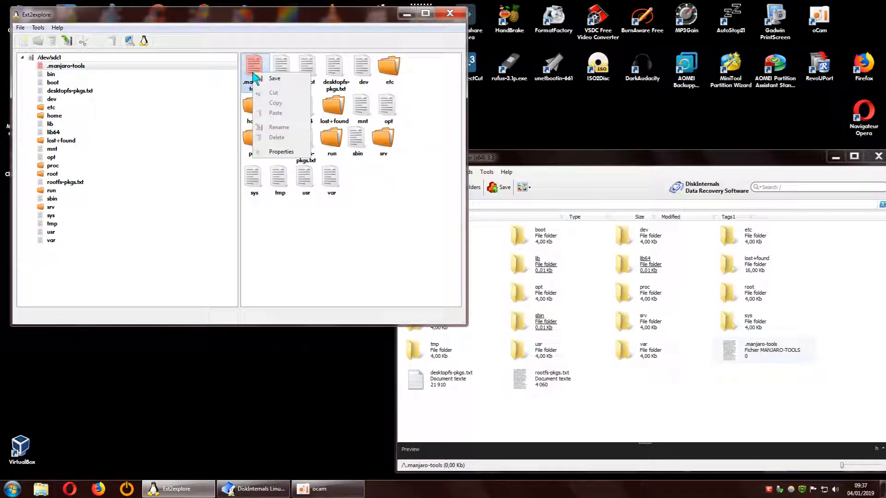
pyautogui.click(283, 152)
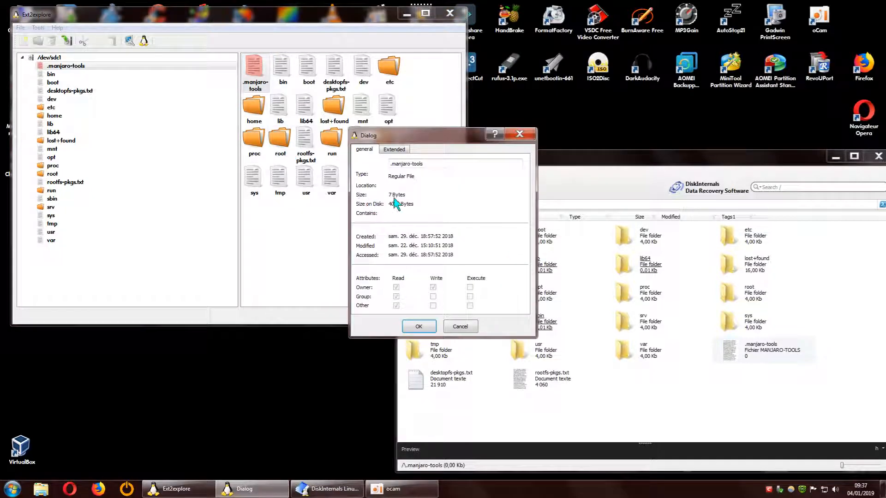
pyautogui.click(525, 135)
# - Switch to DiskInternals Linux Reader and inspect the properties of .manjaro-tools, leaving the file deselected
pyautogui.click(746, 352)
pyautogui.rightClick(747, 352)
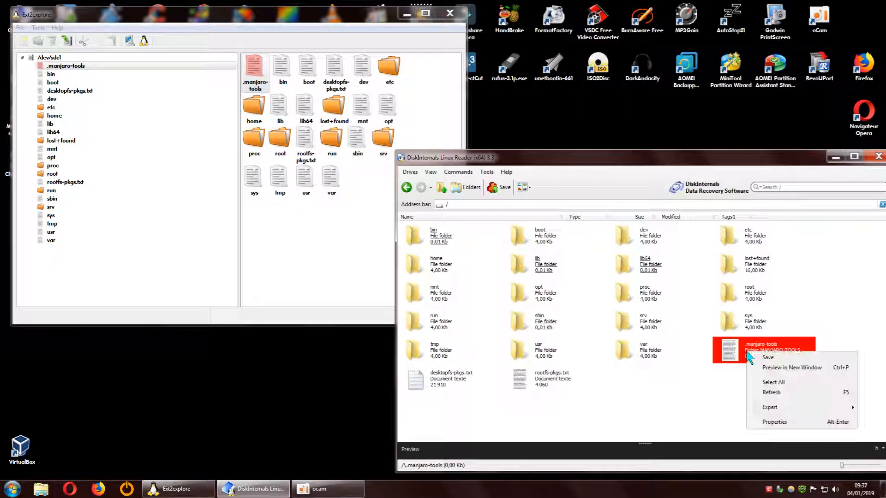
pyautogui.click(784, 425)
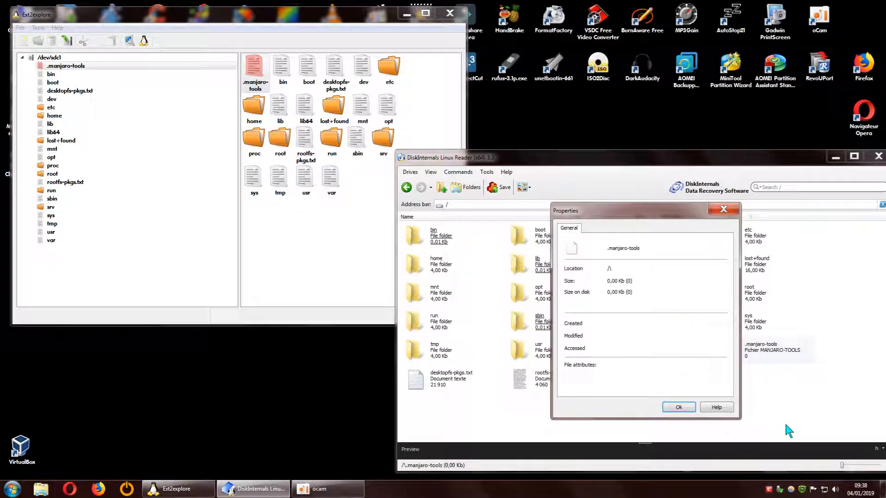
pyautogui.click(724, 209)
pyautogui.click(653, 398)
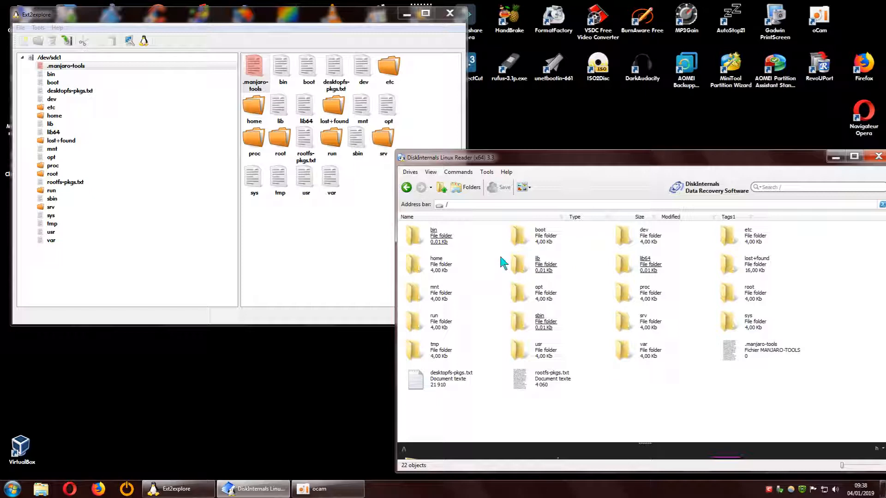
# - Select the bin entry in Linux Reader and in Ext2explore to compare how each program represents it
pyautogui.click(422, 232)
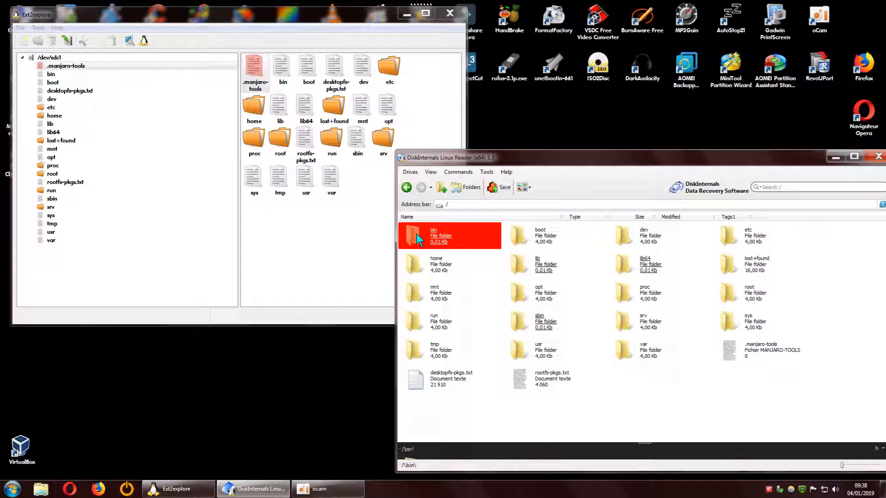
pyautogui.click(283, 77)
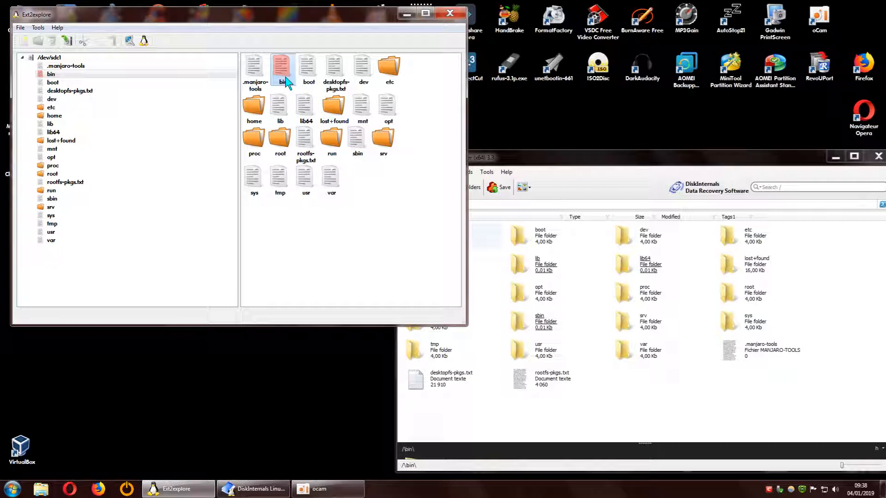
pyautogui.click(636, 385)
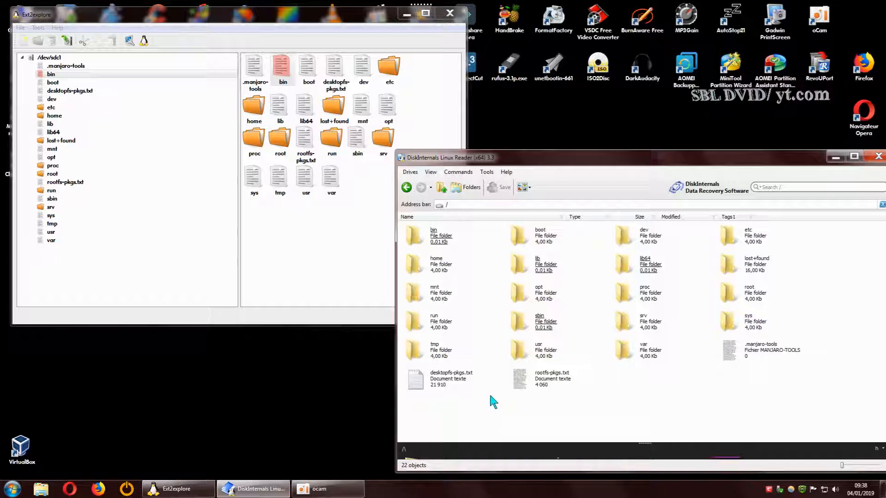
pyautogui.click(307, 264)
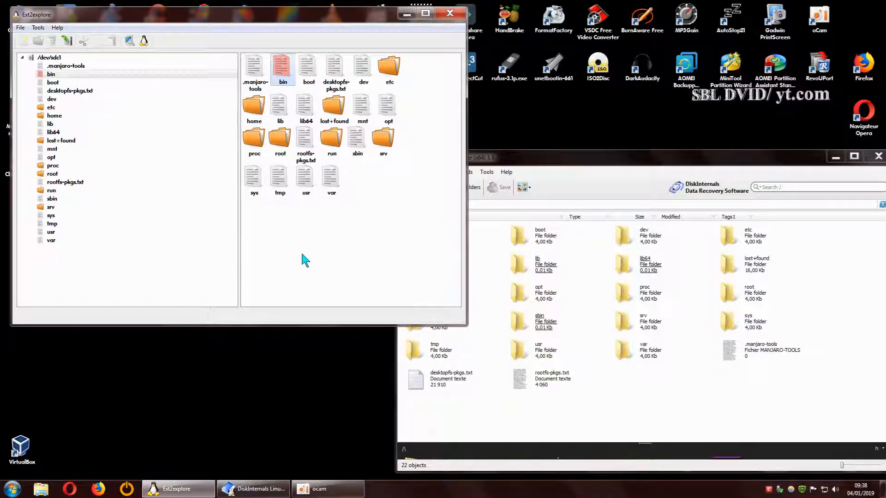
pyautogui.click(534, 159)
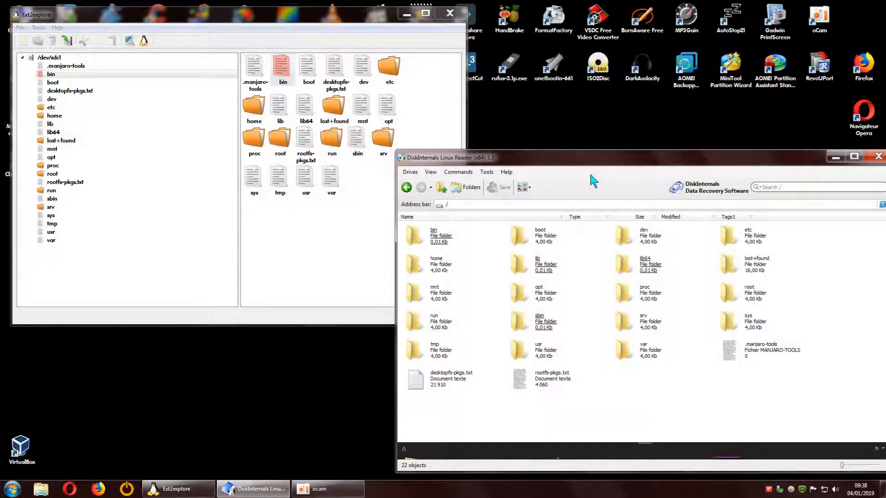
pyautogui.click(628, 301)
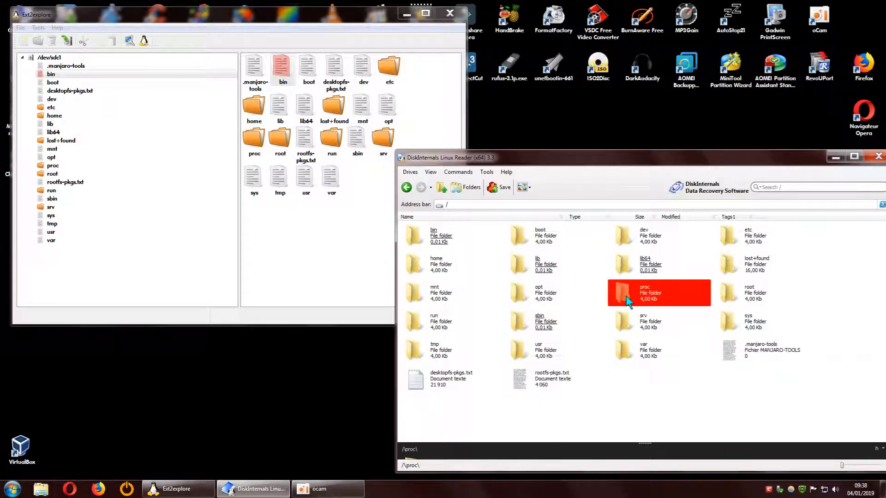
pyautogui.moveTo(618, 159); pyautogui.dragTo(567, 113)
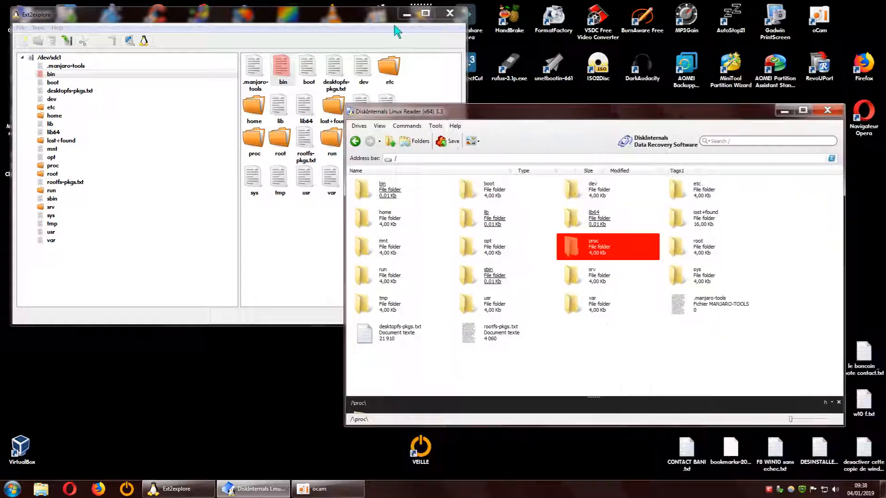
pyautogui.moveTo(342, 18); pyautogui.dragTo(335, 22)
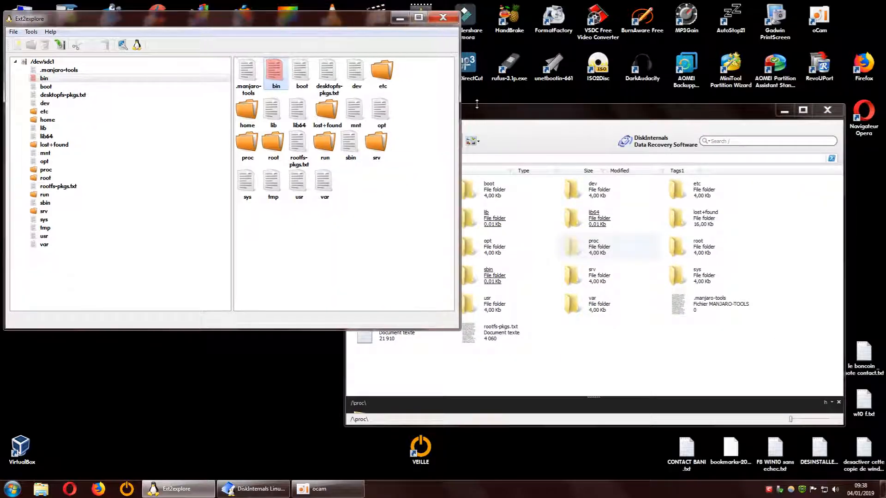
pyautogui.click(504, 117)
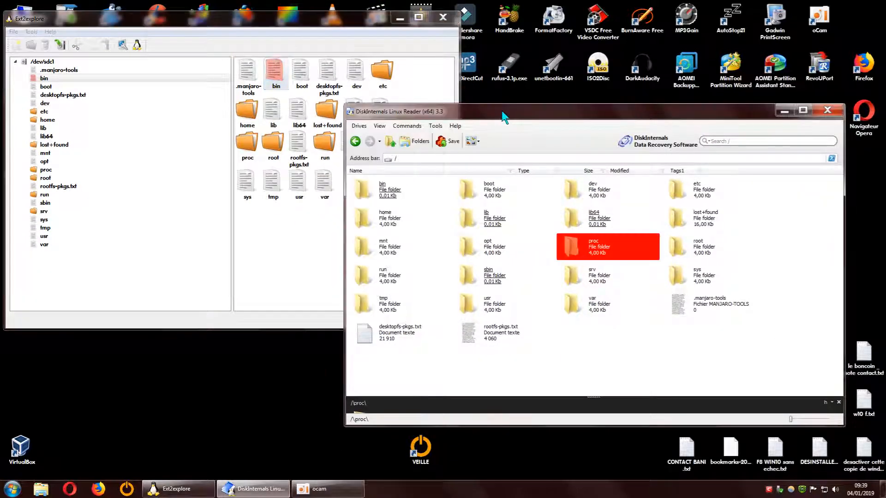
pyautogui.click(625, 341)
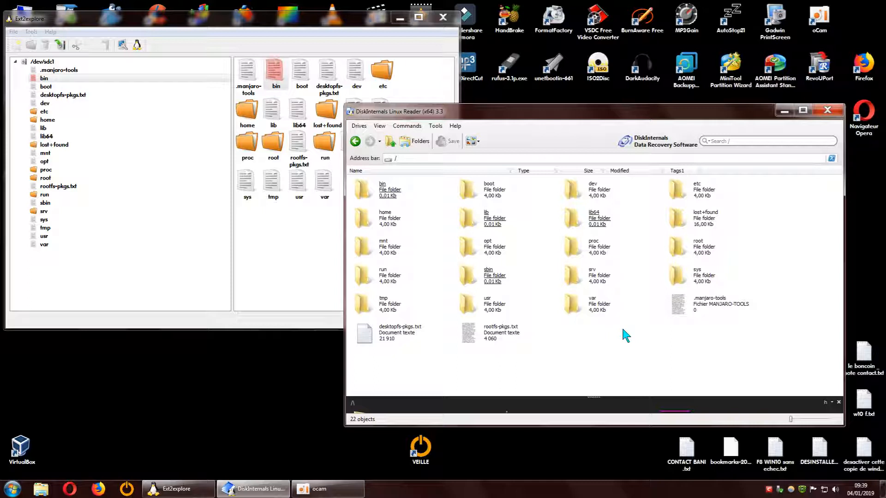
pyautogui.click(335, 24)
pyautogui.click(525, 115)
pyautogui.moveTo(547, 117)
pyautogui.mouseDown()
pyautogui.moveTo(525, 107)
pyautogui.moveTo(541, 114)
pyautogui.mouseUp()
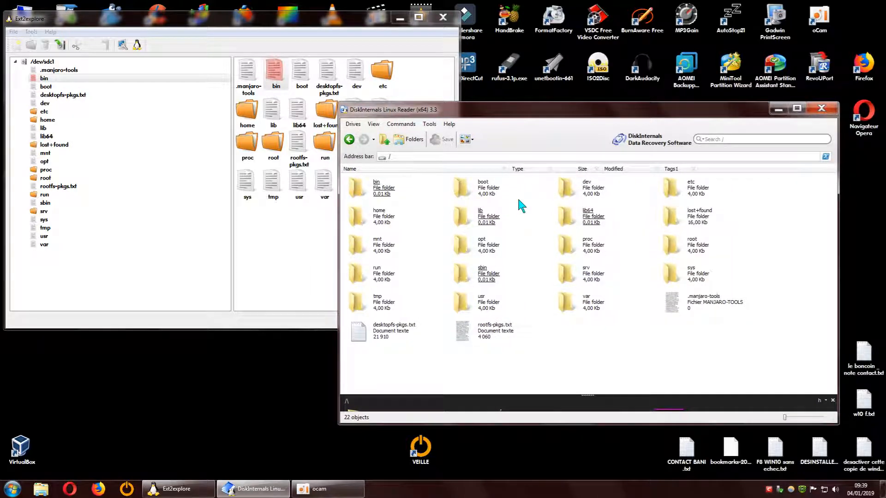
pyautogui.moveTo(186, 22); pyautogui.dragTo(202, 20)
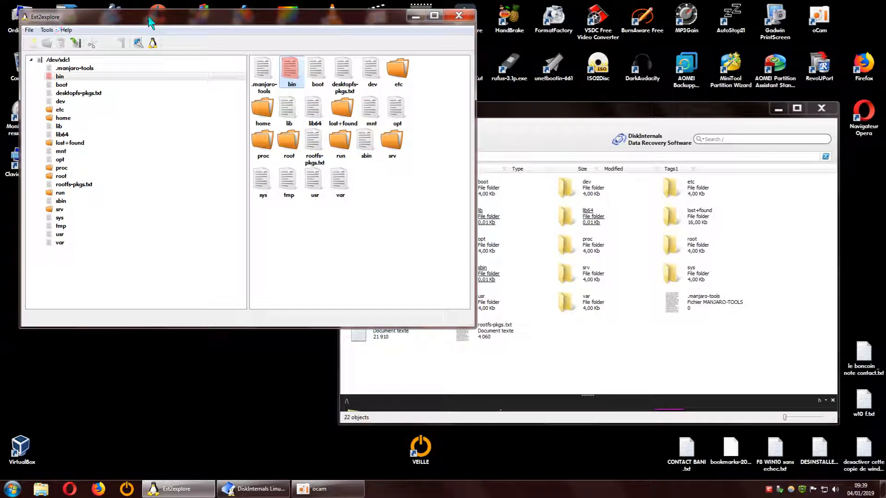
pyautogui.moveTo(148, 22); pyautogui.dragTo(137, 21)
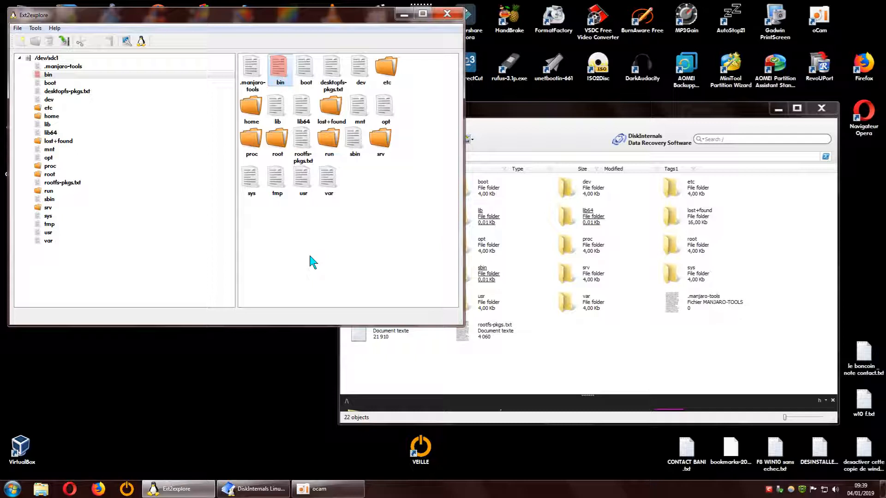
# - Reposition the Ext2explore window near the middle of the desktop
pyautogui.moveTo(597, 110); pyautogui.dragTo(607, 124)
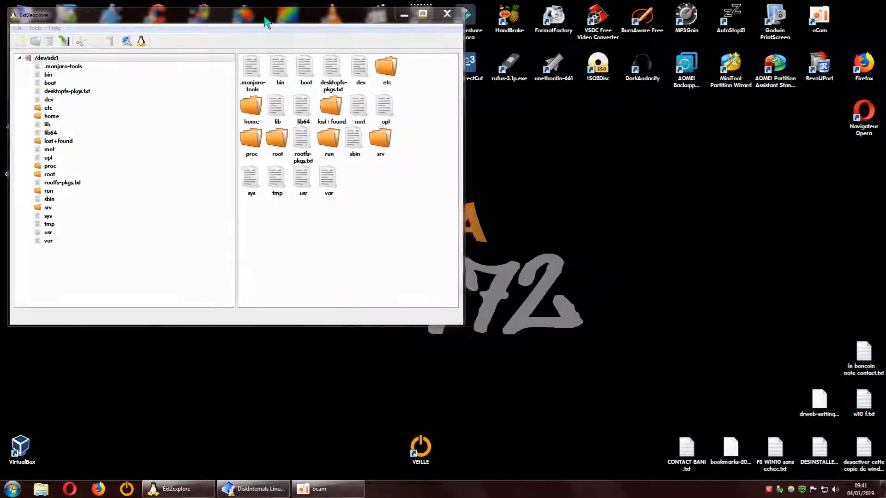
pyautogui.moveTo(286, 21); pyautogui.dragTo(459, 147)
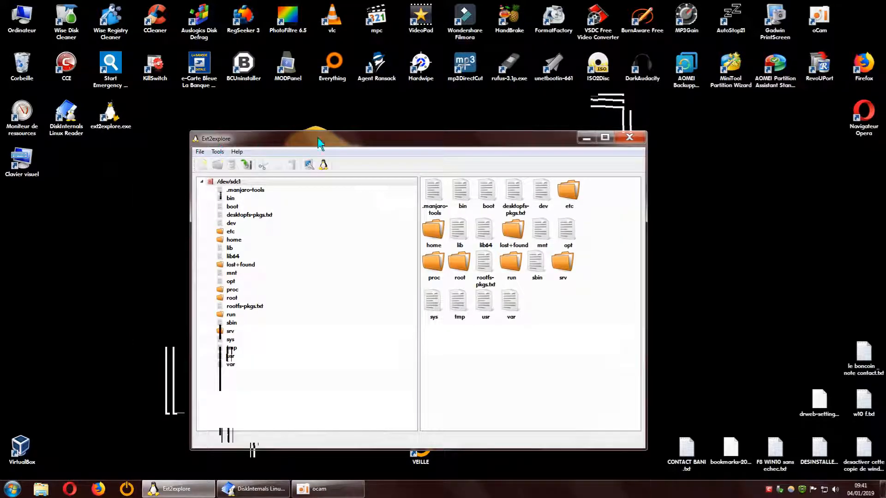
pyautogui.moveTo(347, 133); pyautogui.dragTo(334, 76)
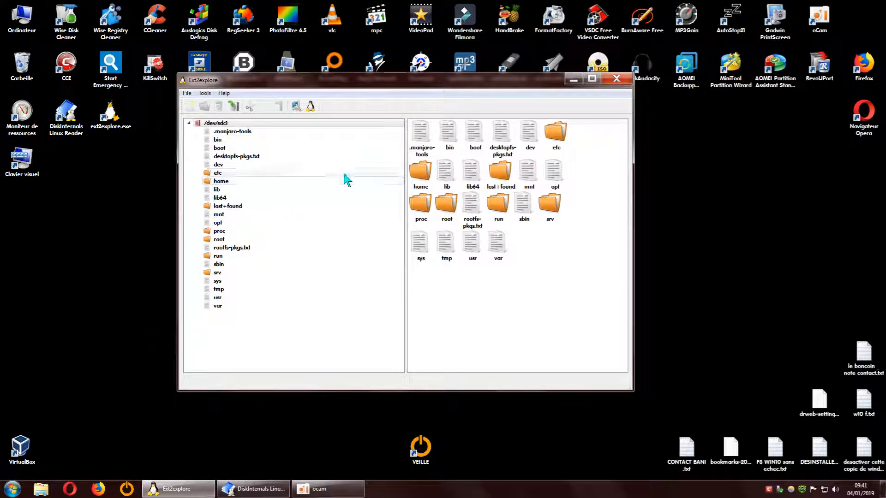
# - Collapse and expand the /dev/sdc1 tree repeatedly to review its root entries, leaving it collapsed
pyautogui.click(189, 123)
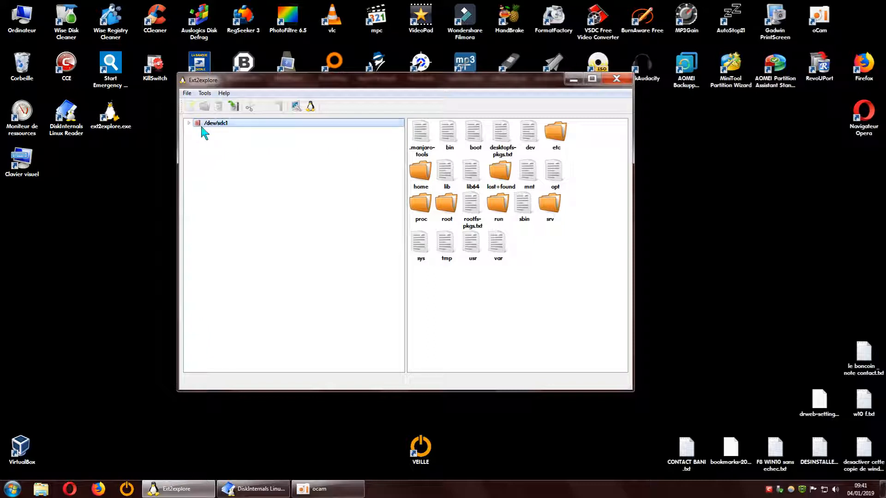
pyautogui.click(190, 124)
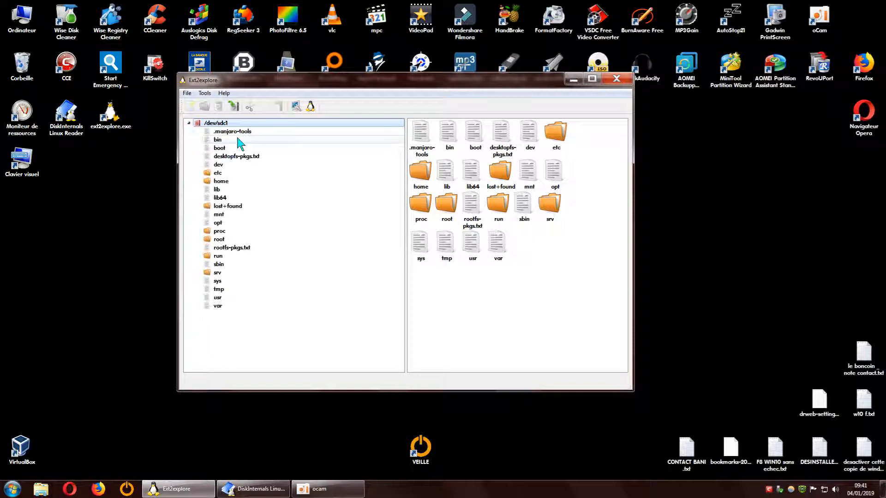
pyautogui.click(190, 123)
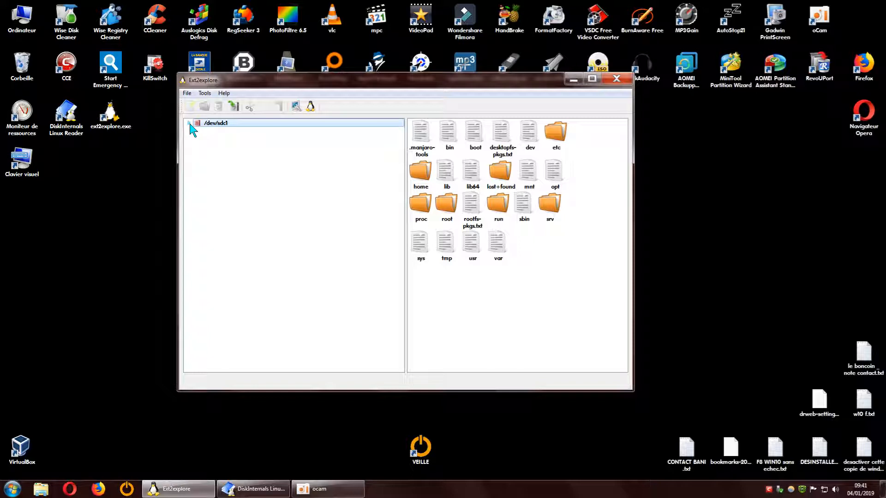
pyautogui.click(190, 124)
pyautogui.click(189, 123)
pyautogui.click(190, 124)
pyautogui.click(189, 123)
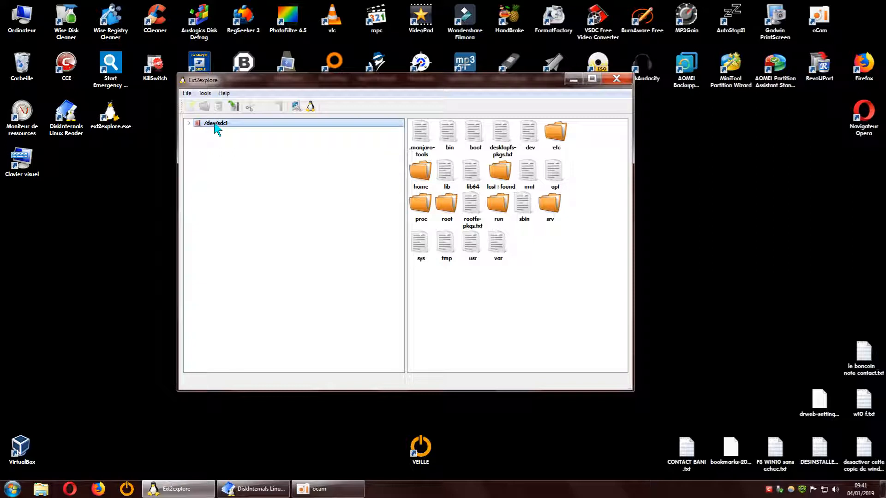
# - Start saving the contents of /dev/sdc1 to a Windows folder and move the destination folder dialog into full view
pyautogui.rightClick(215, 124)
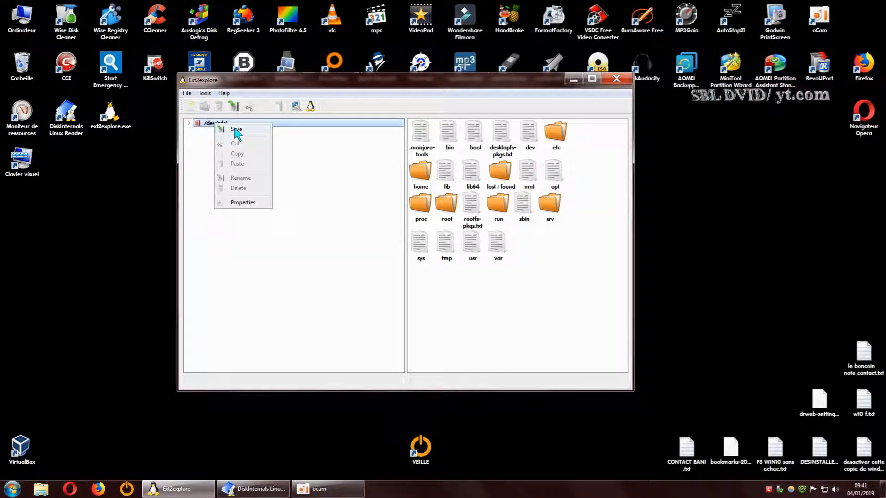
pyautogui.click(200, 154)
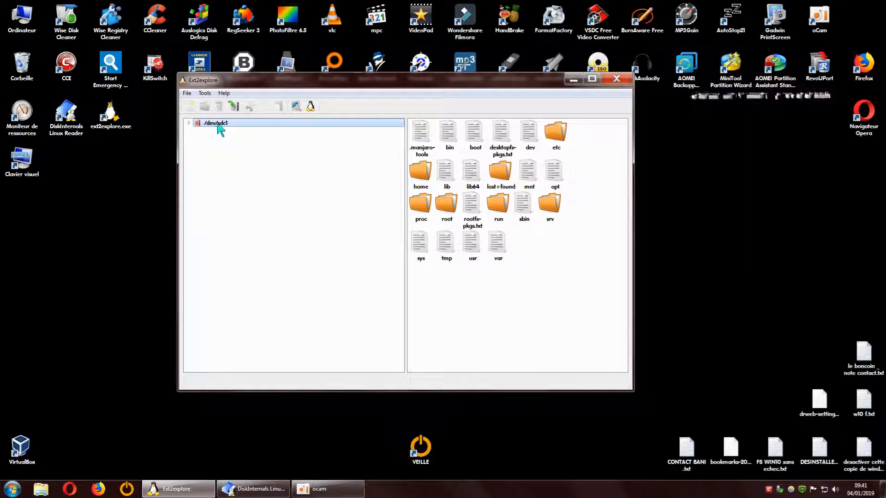
pyautogui.click(235, 106)
pyautogui.moveTo(477, 172); pyautogui.dragTo(336, 63)
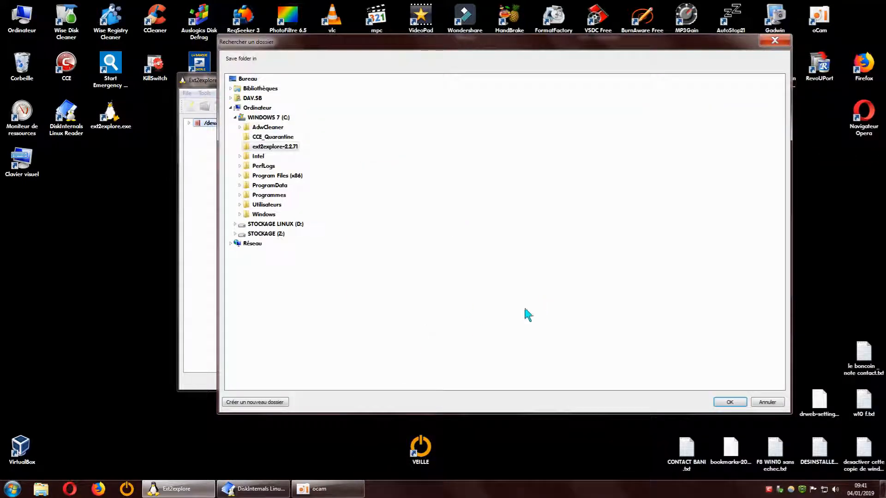